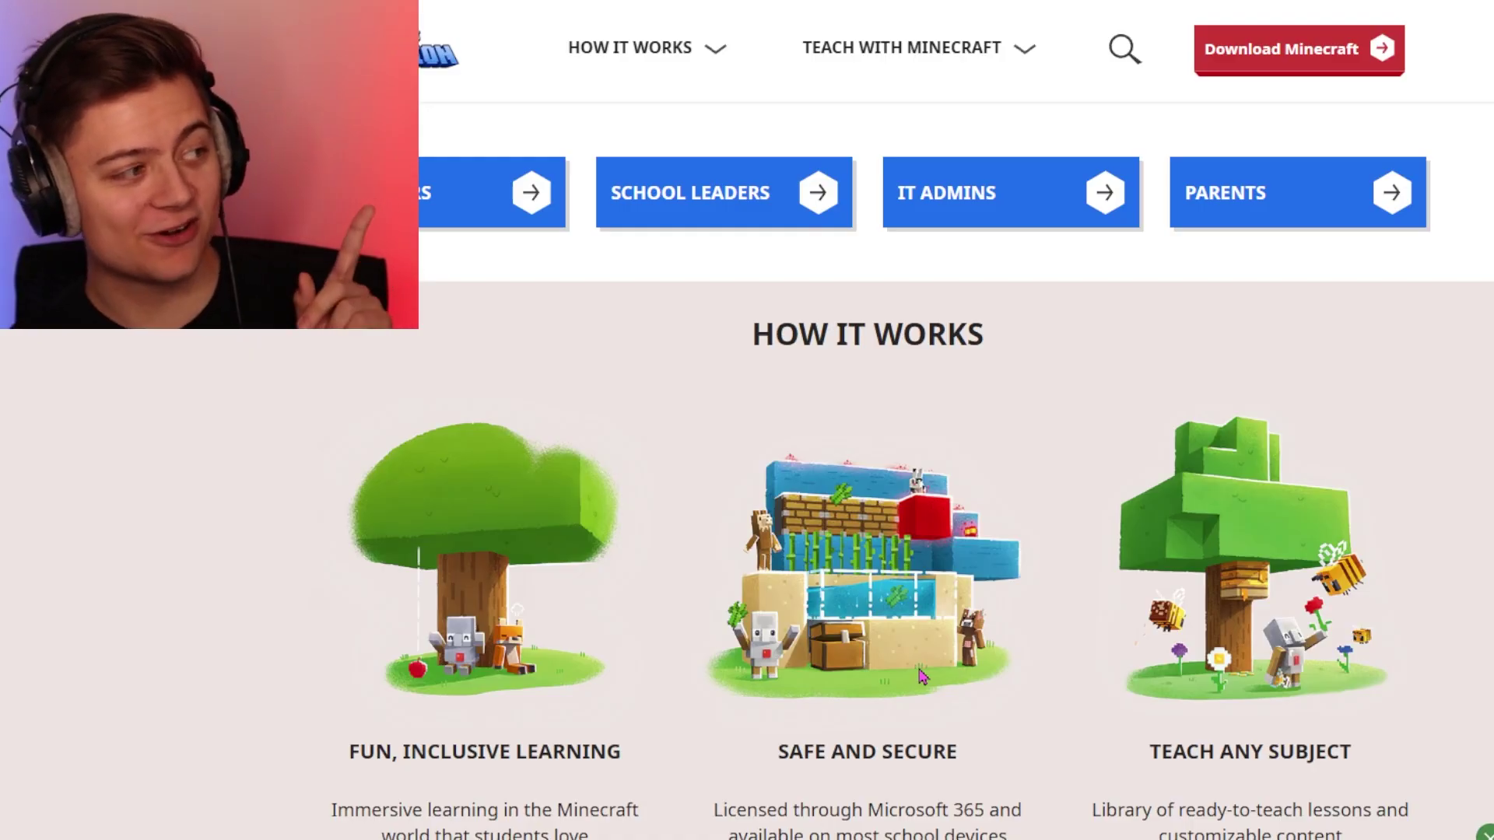
- From the Minecraft Education download page, open the Windows version's Microsoft Store listing
scroll(922, 676, "up", 3)
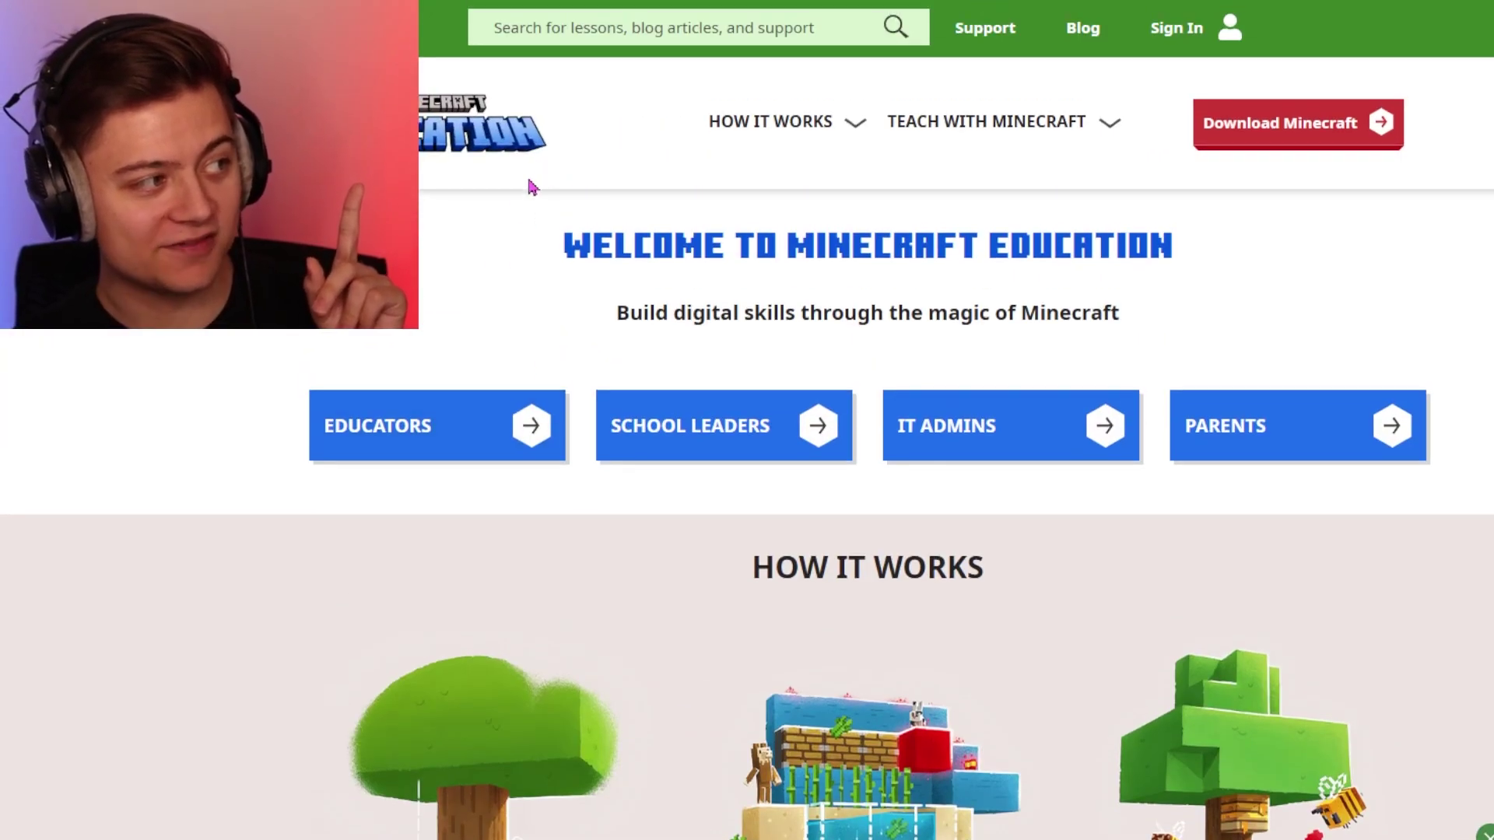
scroll(846, 590, "down", 3)
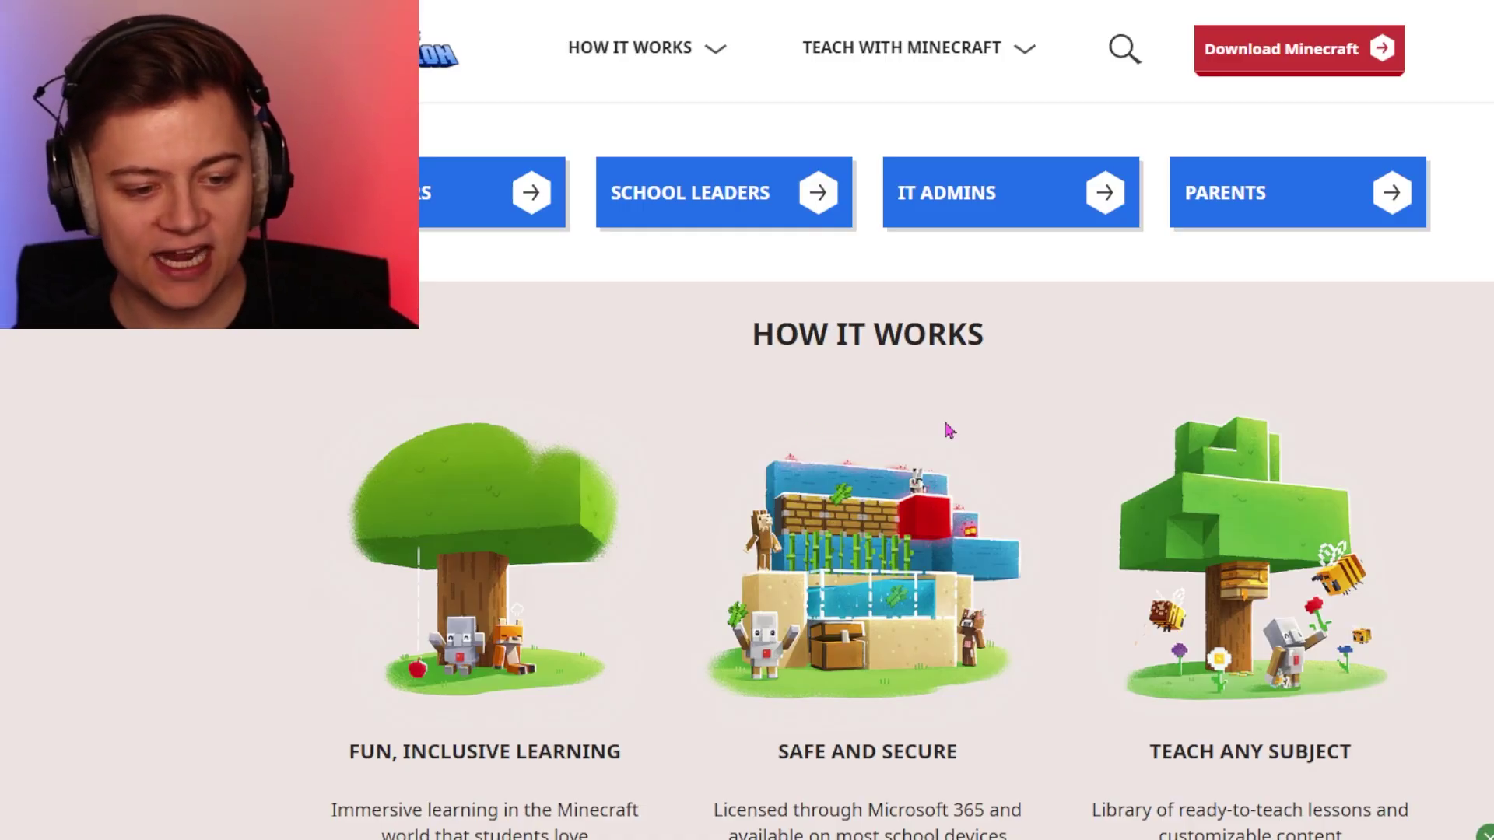
scroll(827, 459, "down", 3)
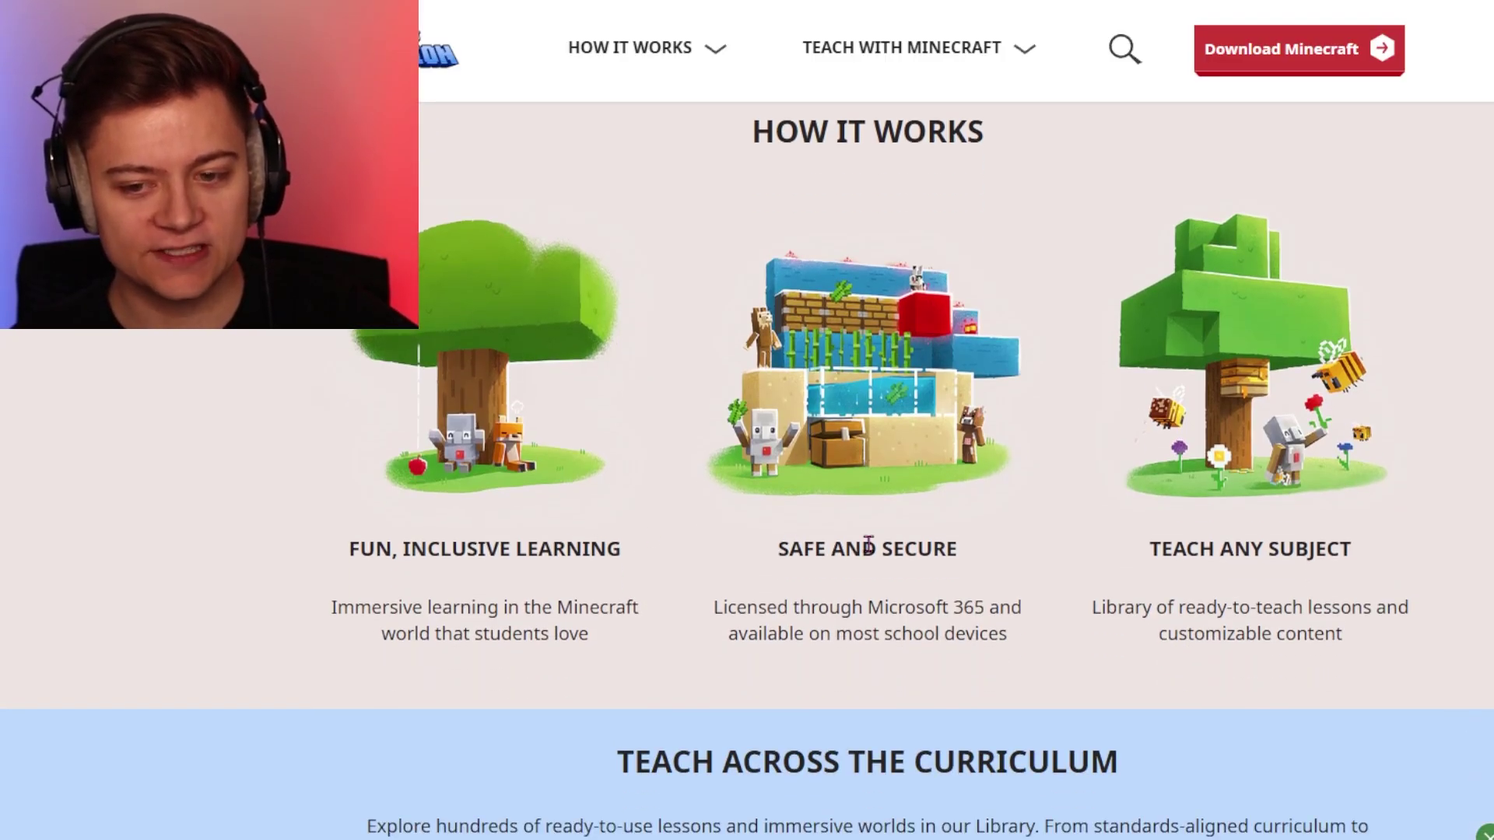
scroll(1221, 534, "up", 6)
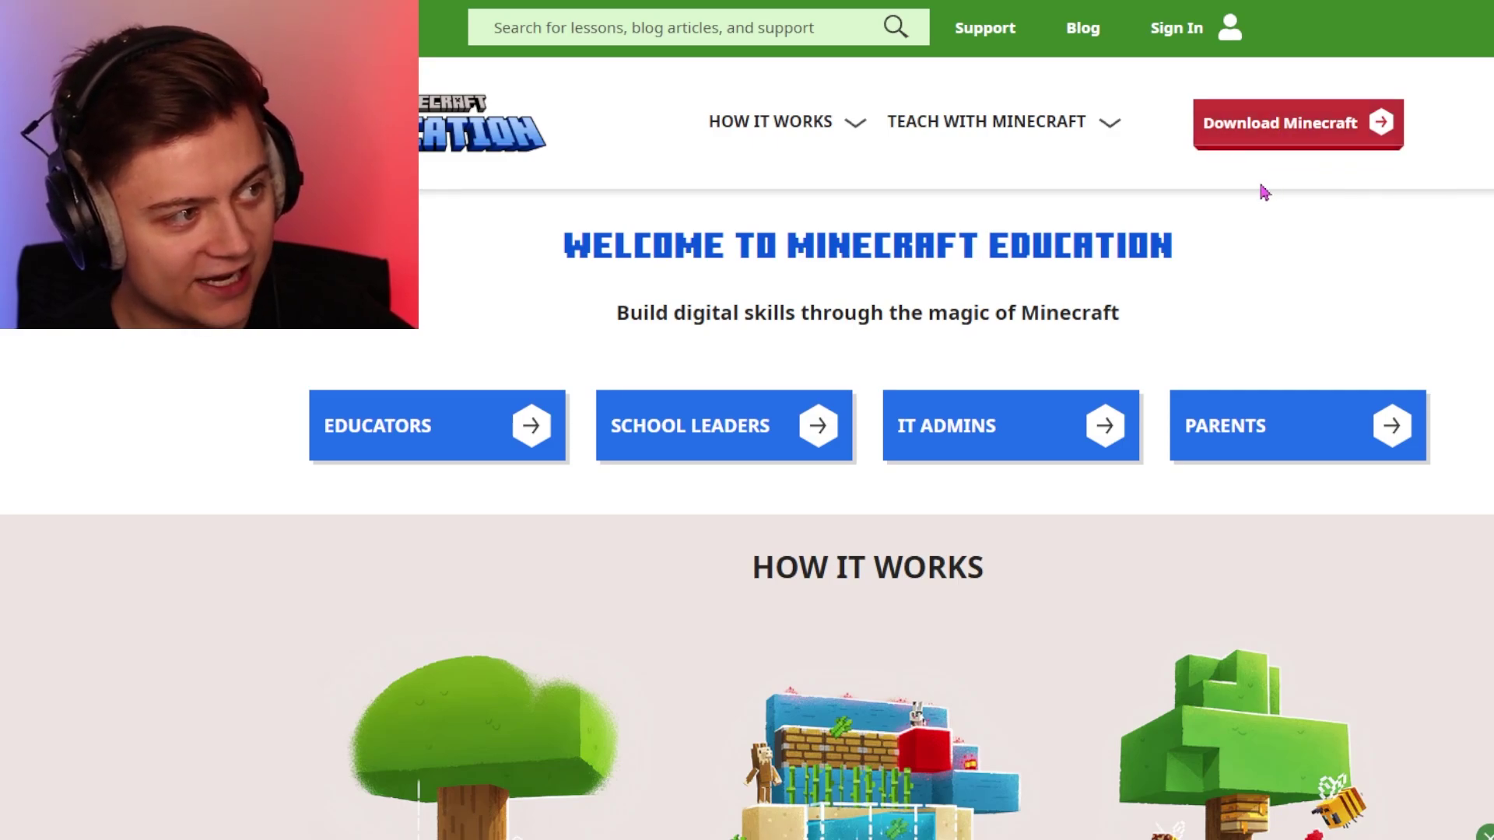
left_click(1273, 131)
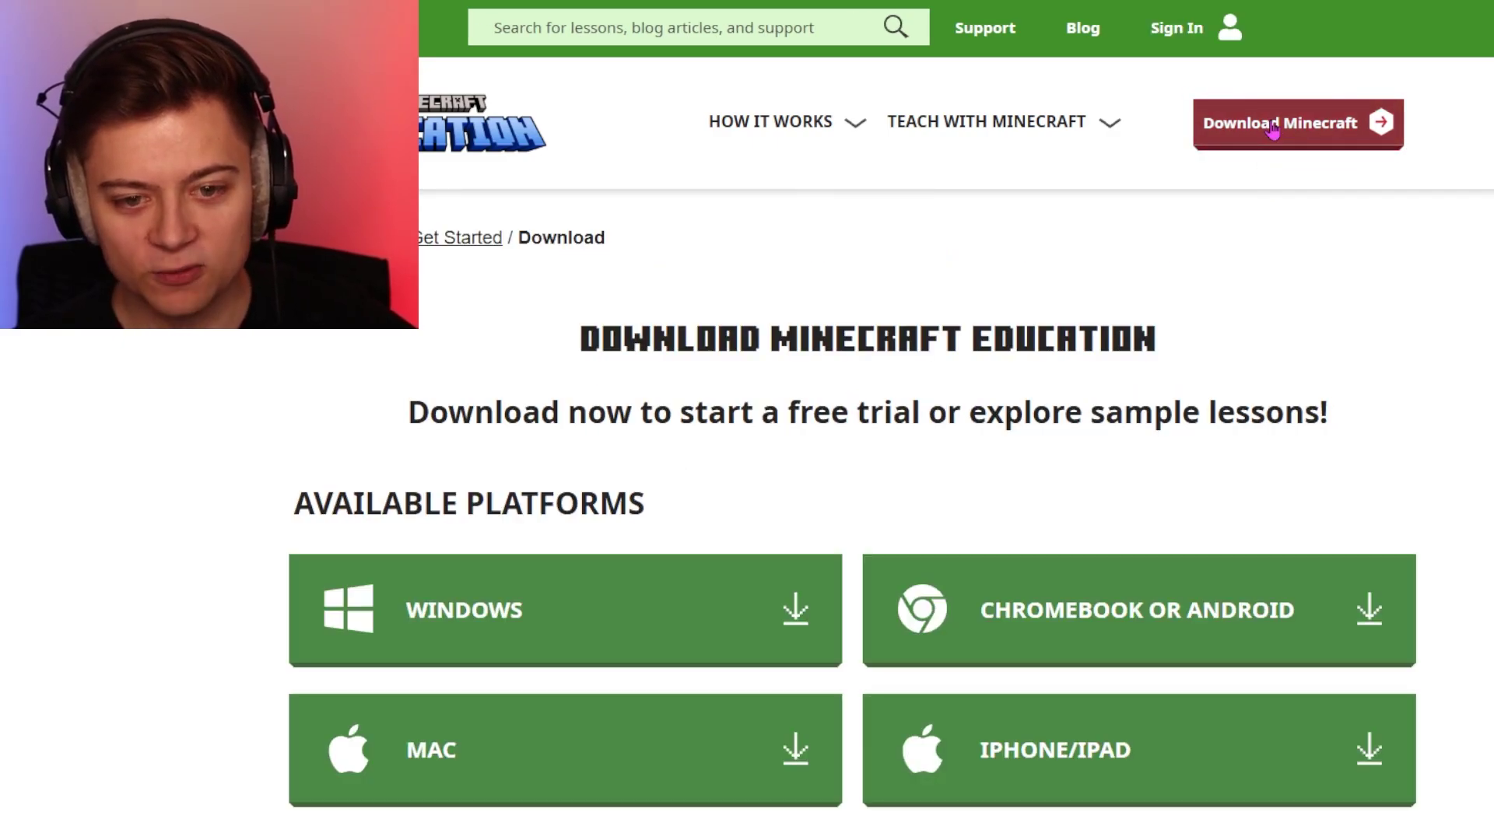
scroll(821, 404, "down", 3)
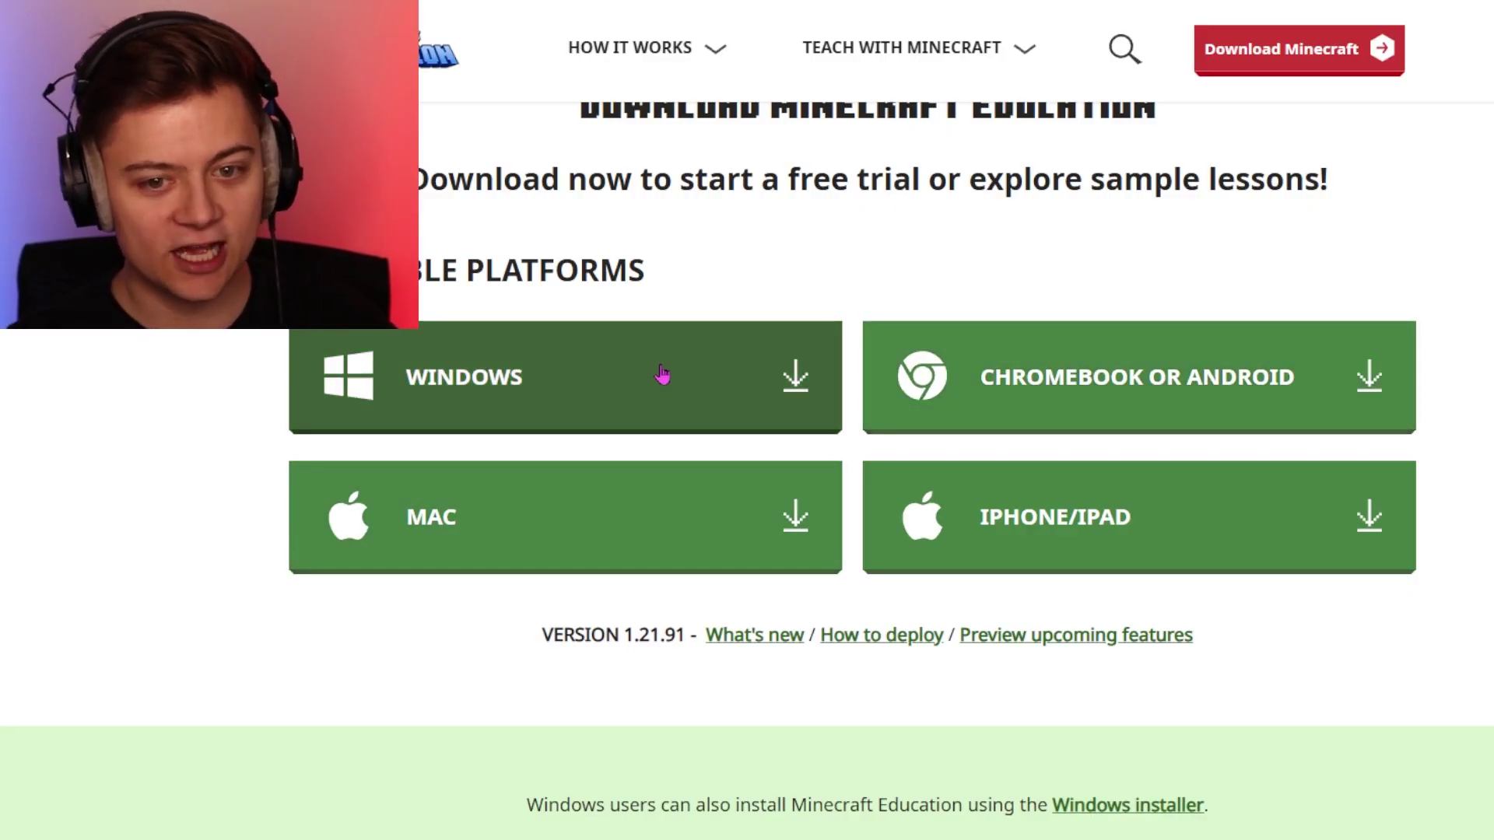
left_click(662, 375)
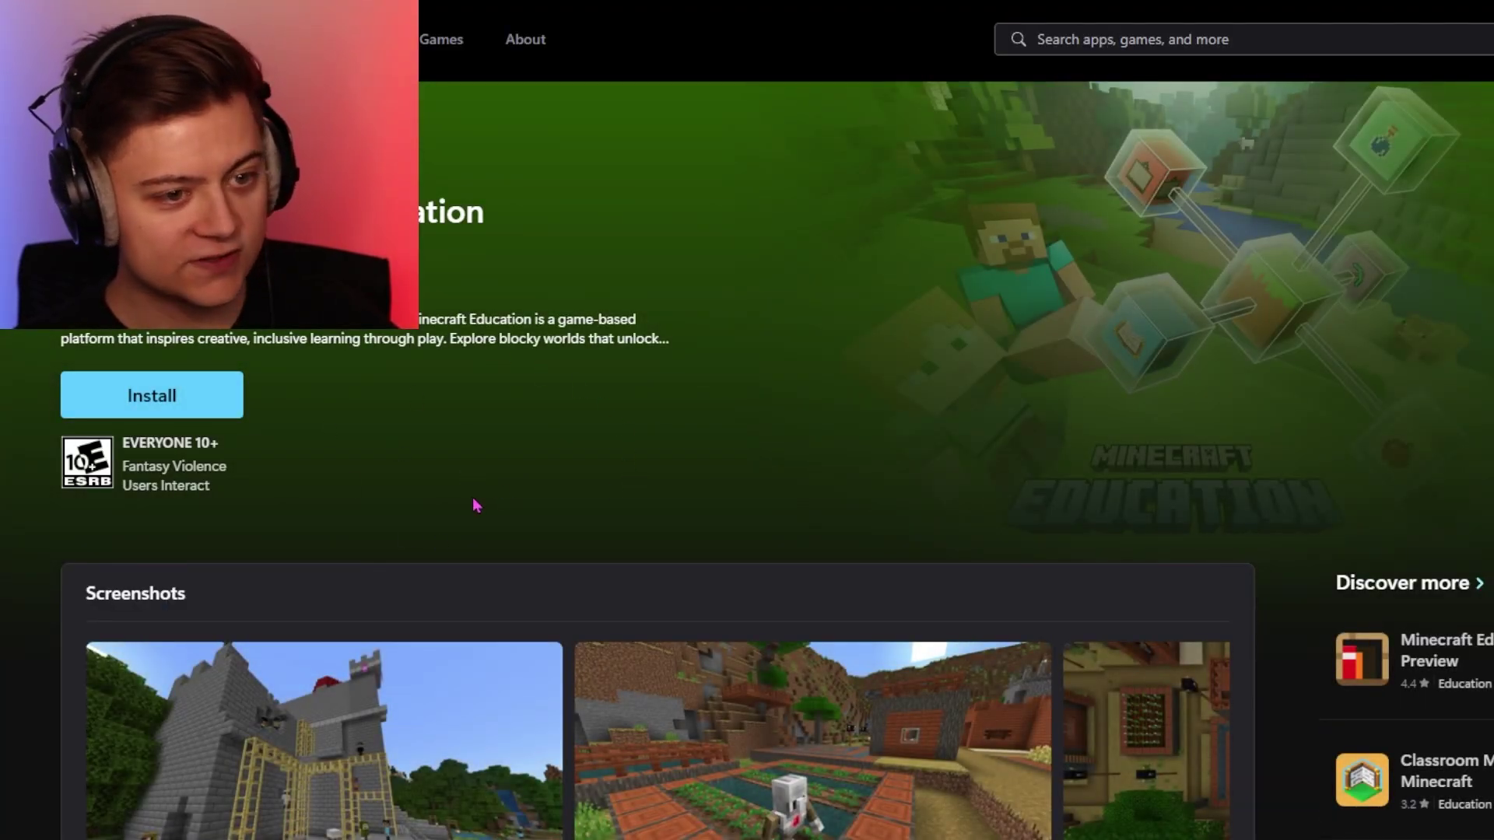
- Start installing Minecraft Education from its Microsoft Store page
scroll(474, 506, "down", 3)
scroll(479, 585, "up", 3)
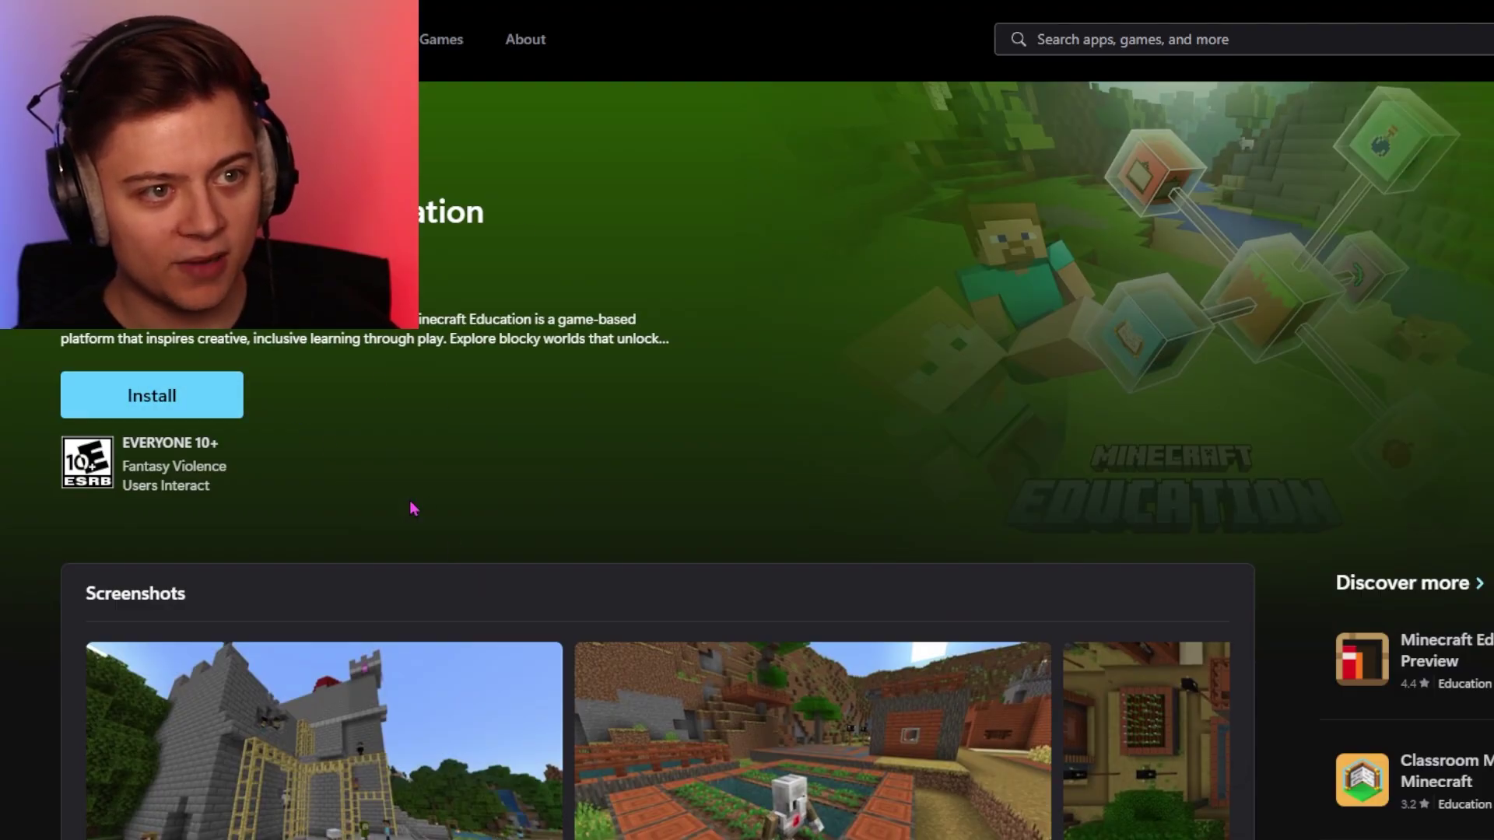
left_click(179, 403)
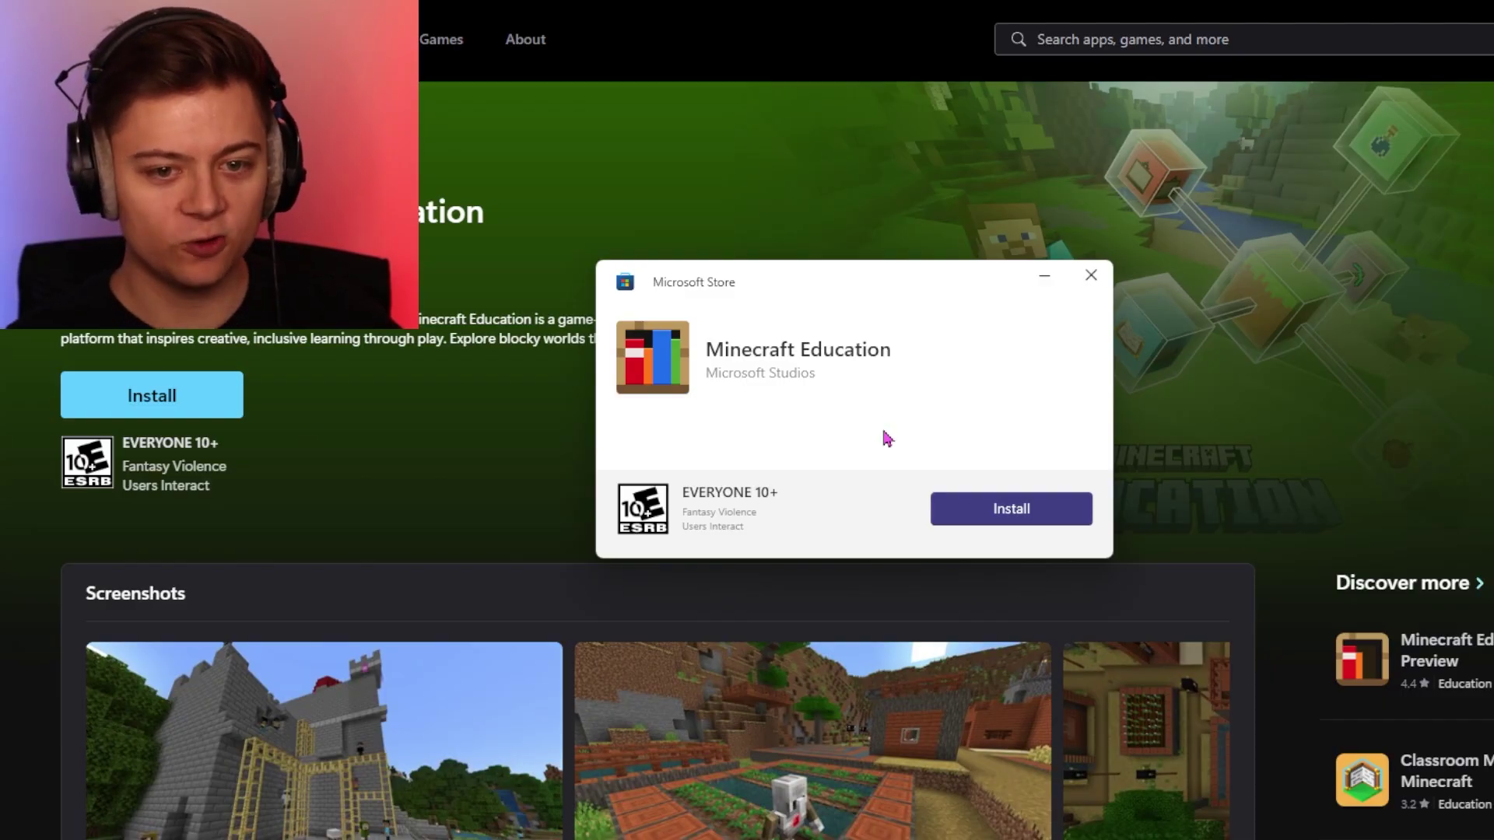
- Confirm the Minecraft Education install and launch it to the sign-in welcome screen
left_click(1051, 517)
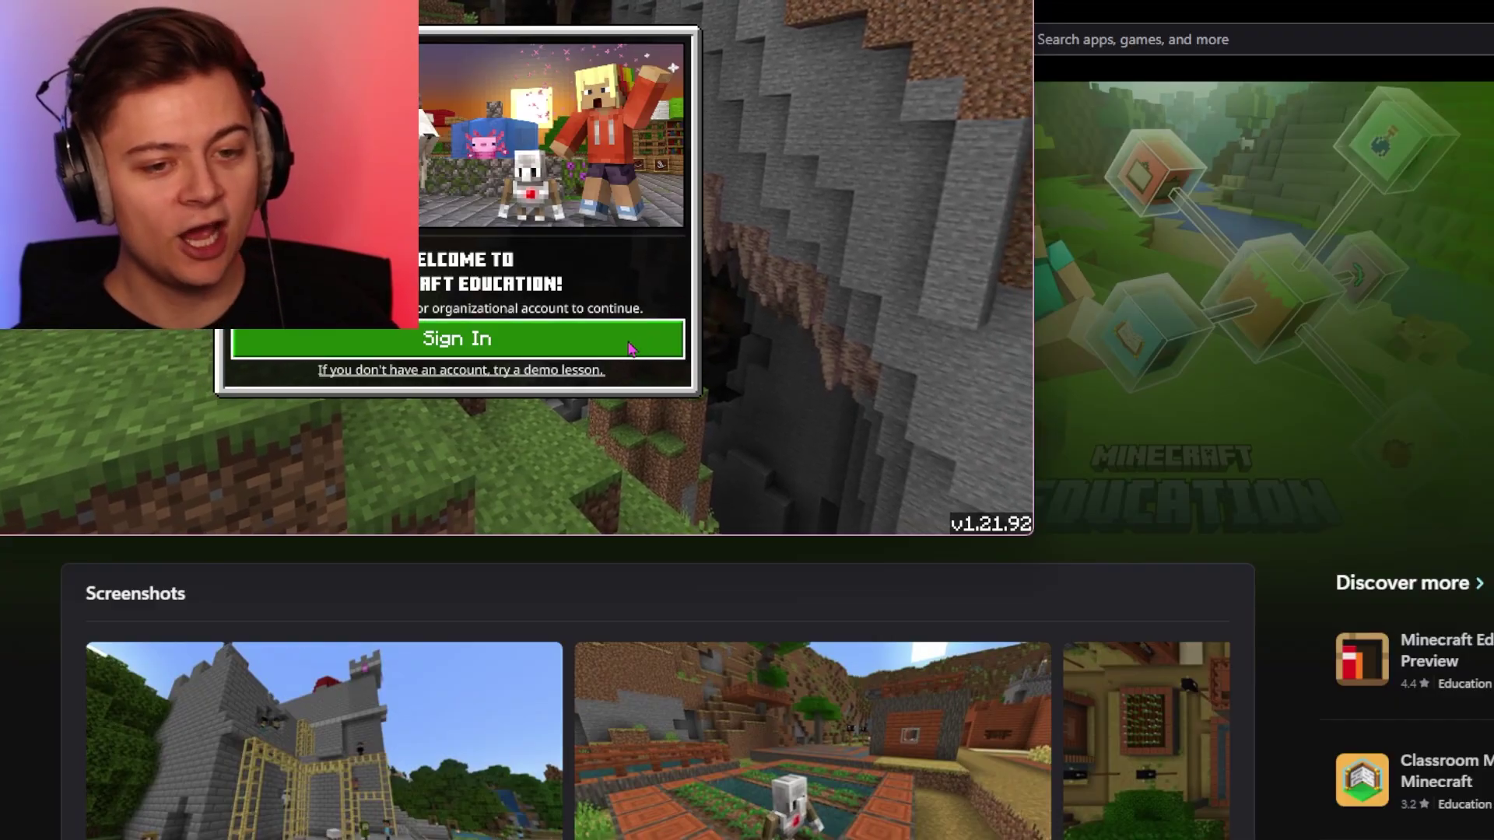
- Skip sign-in by choosing to try a demo lesson and play it
left_click(558, 371)
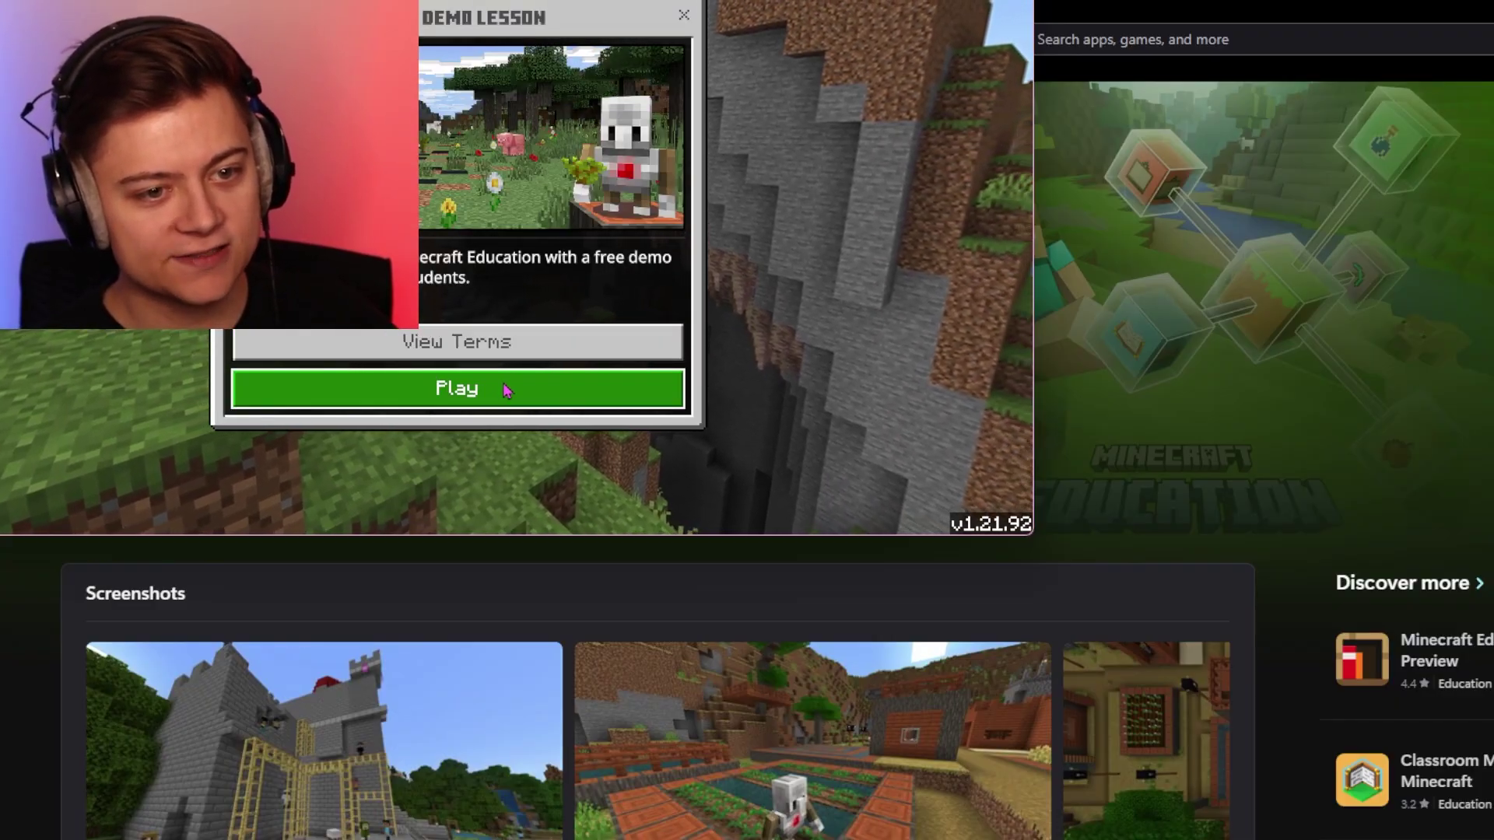
left_click(502, 393)
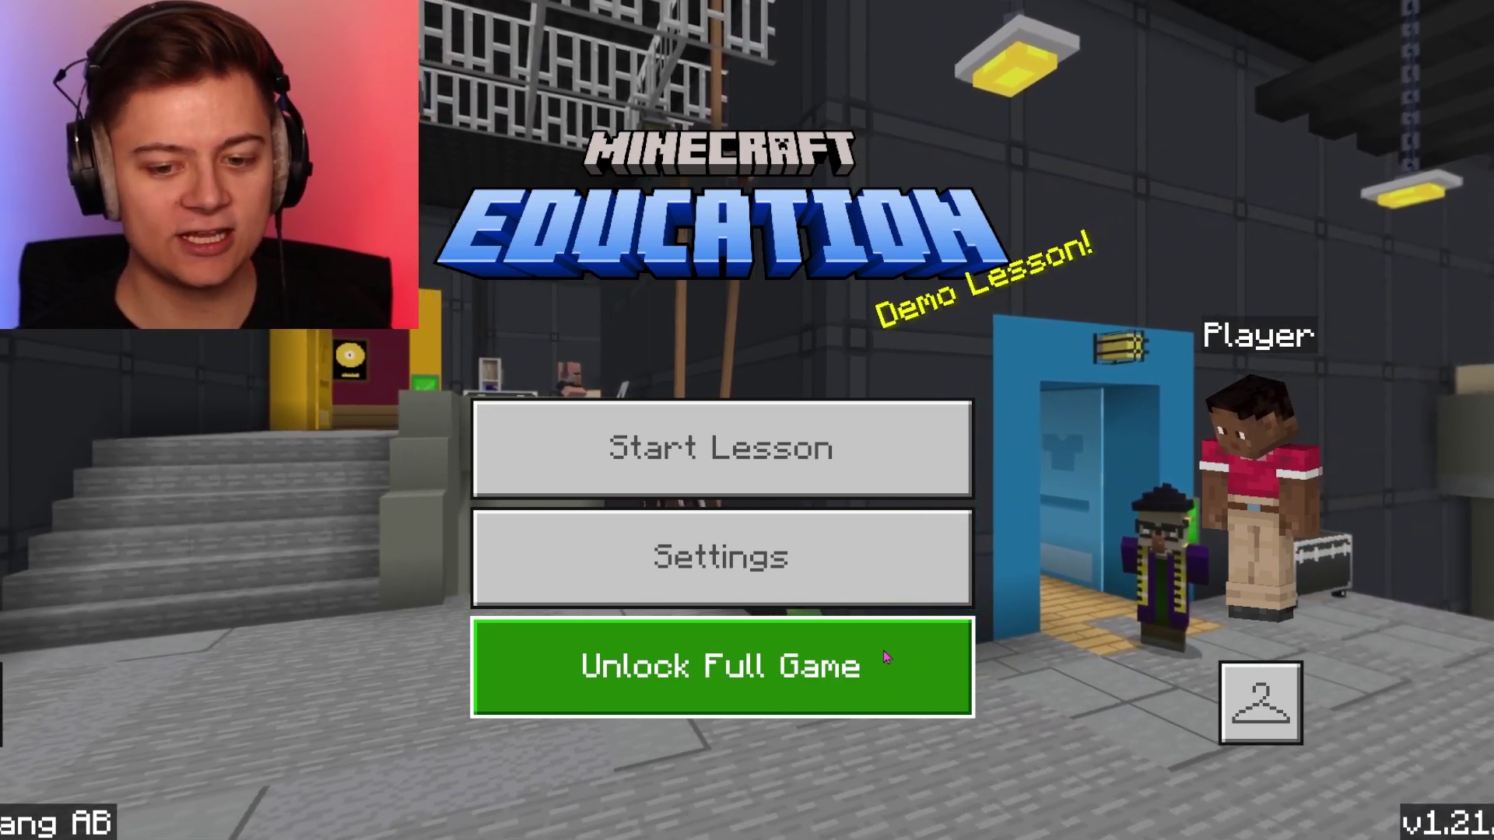
- Start a lesson and browse the Demo Lessons library, including Fantastic Fairgrounds and Hour of Code
left_click(814, 452)
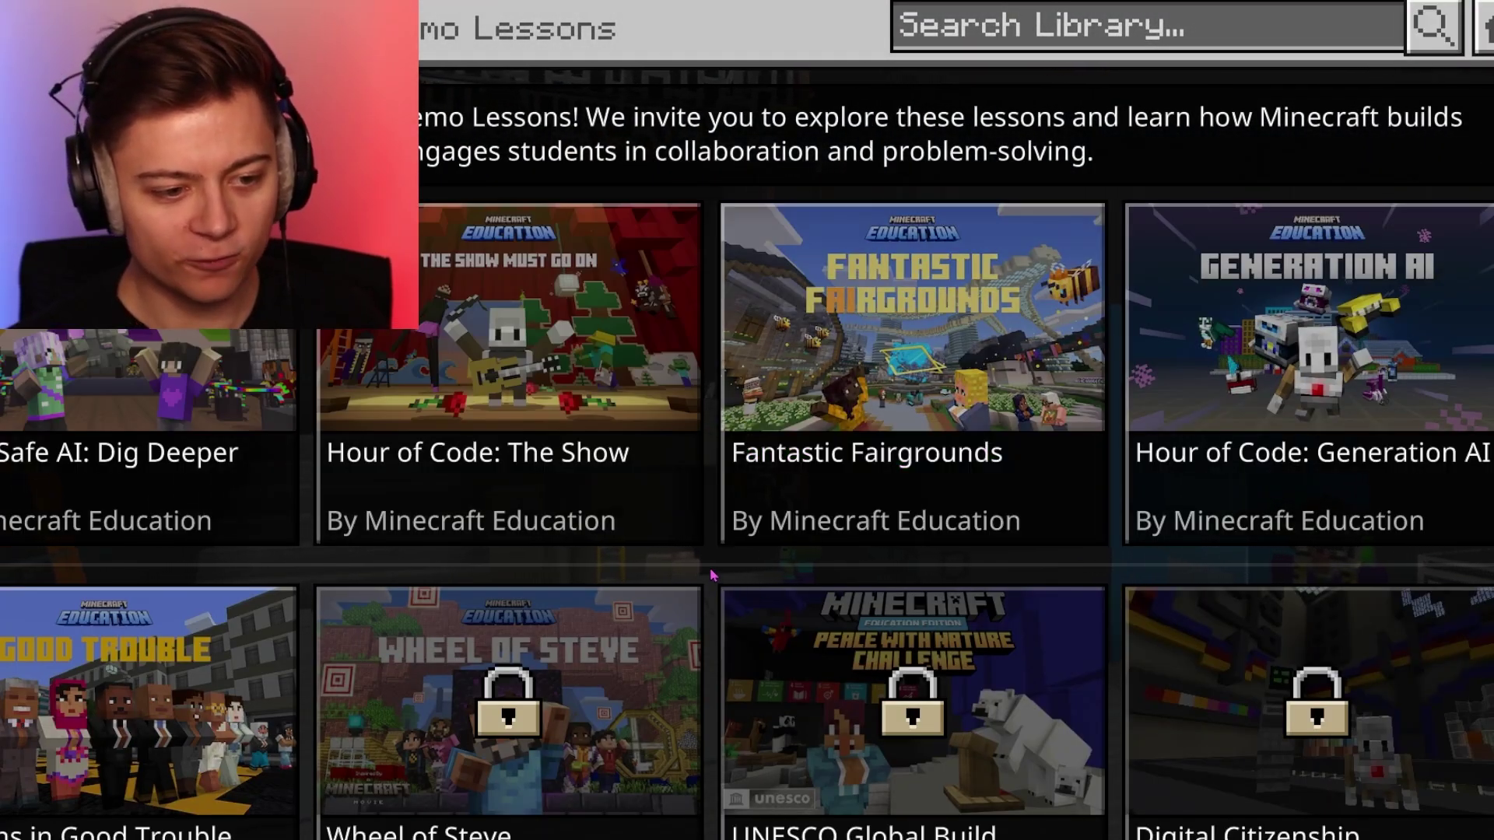
scroll(712, 576, "down", 1)
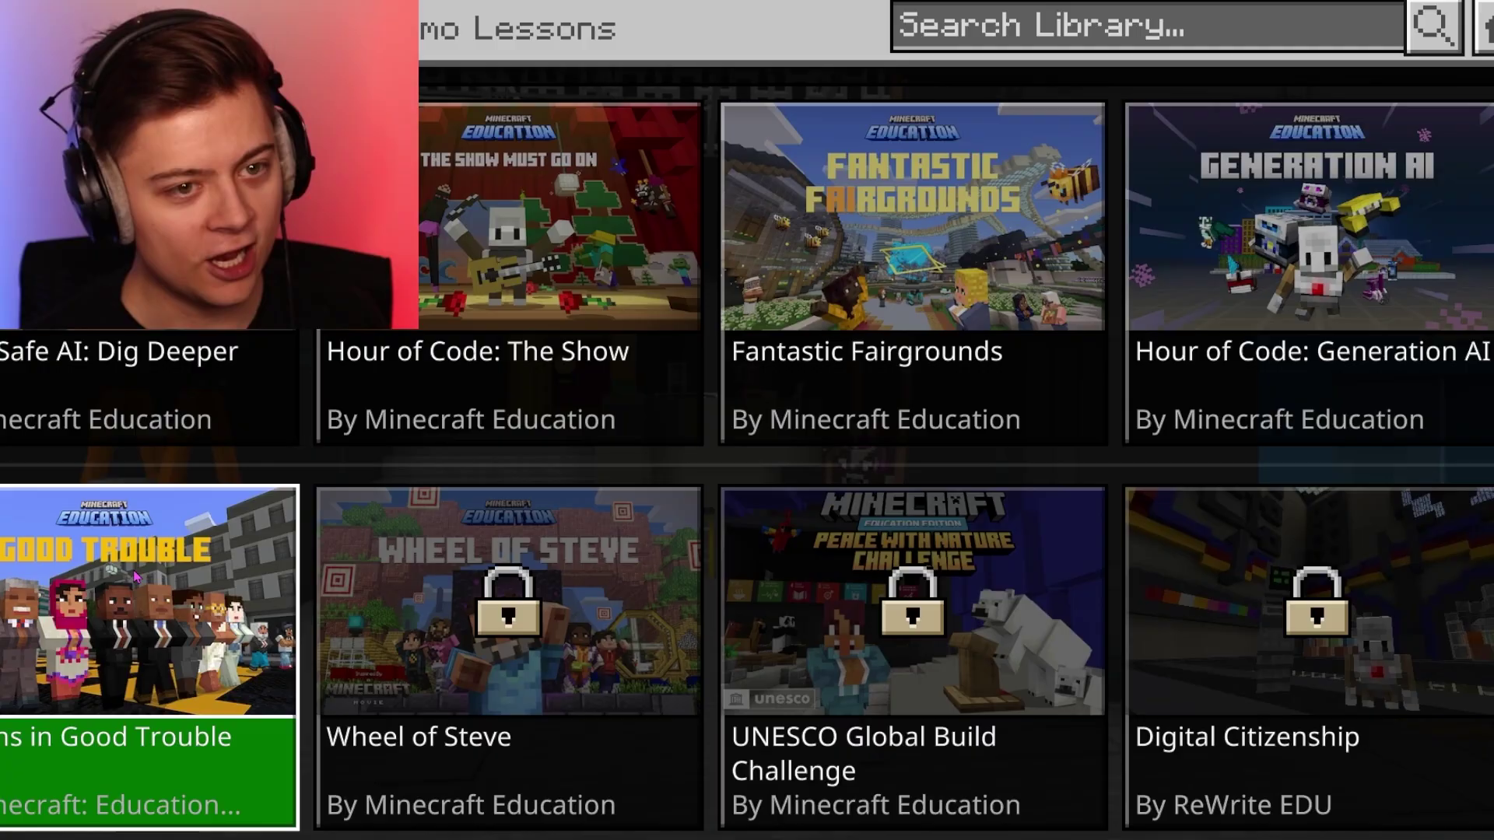
scroll(137, 575, "up", 2)
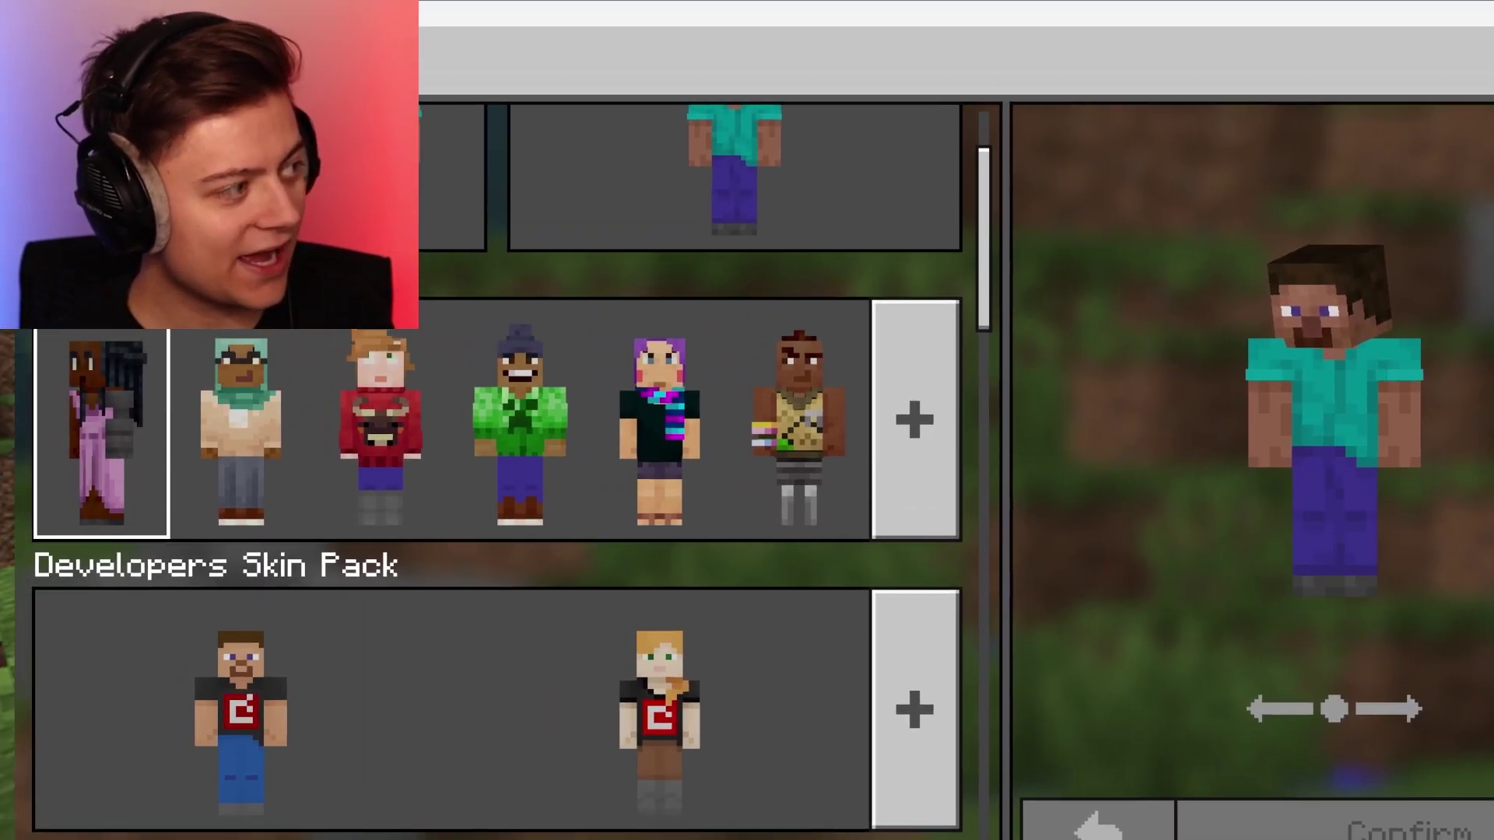
- Pick the red-cap overalls Team Up! skin, view its back, and return to the menu
scroll(801, 704, "up", 3)
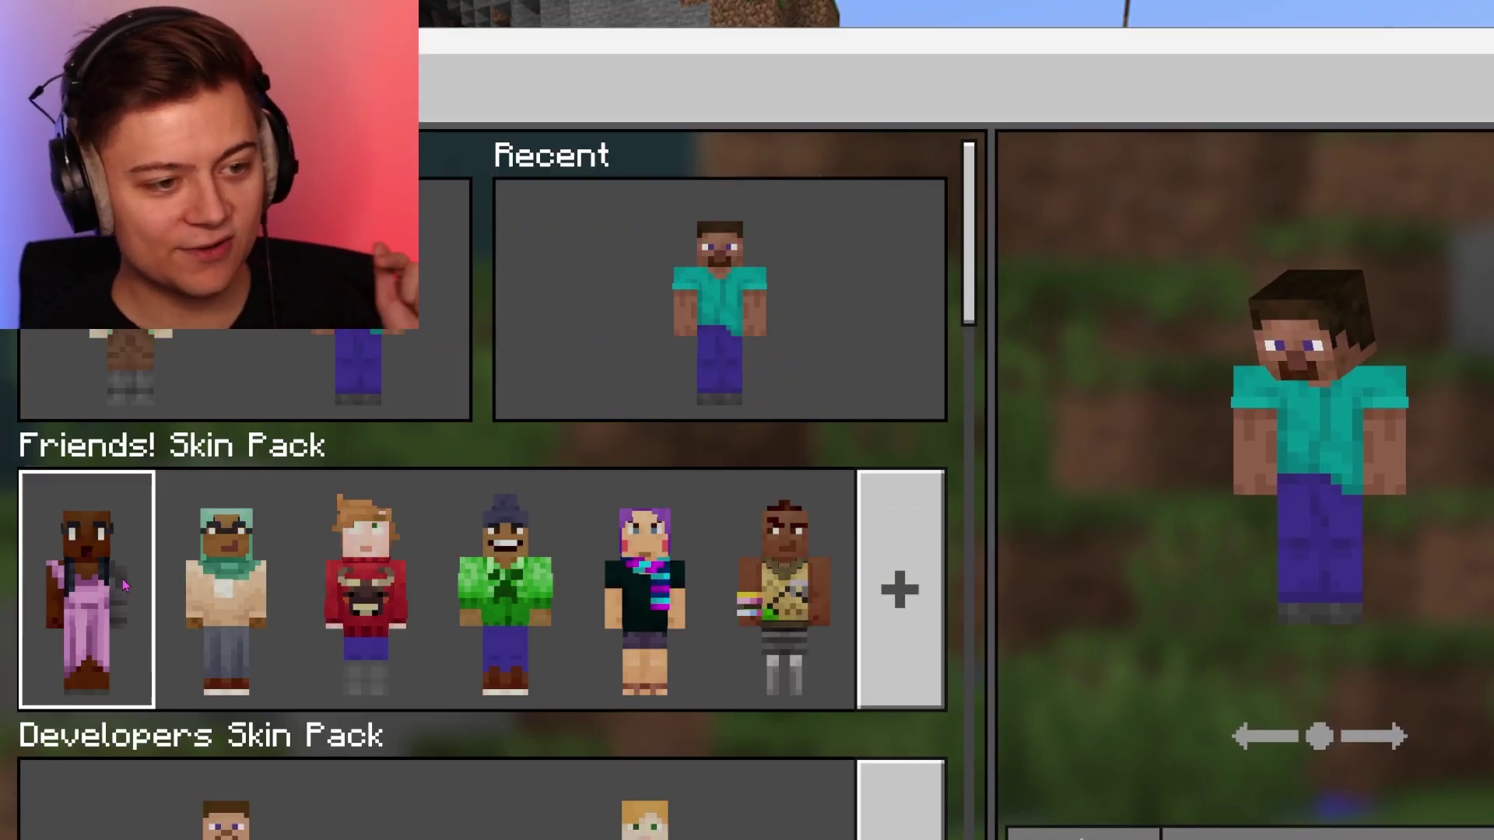
scroll(816, 674, "down", 3)
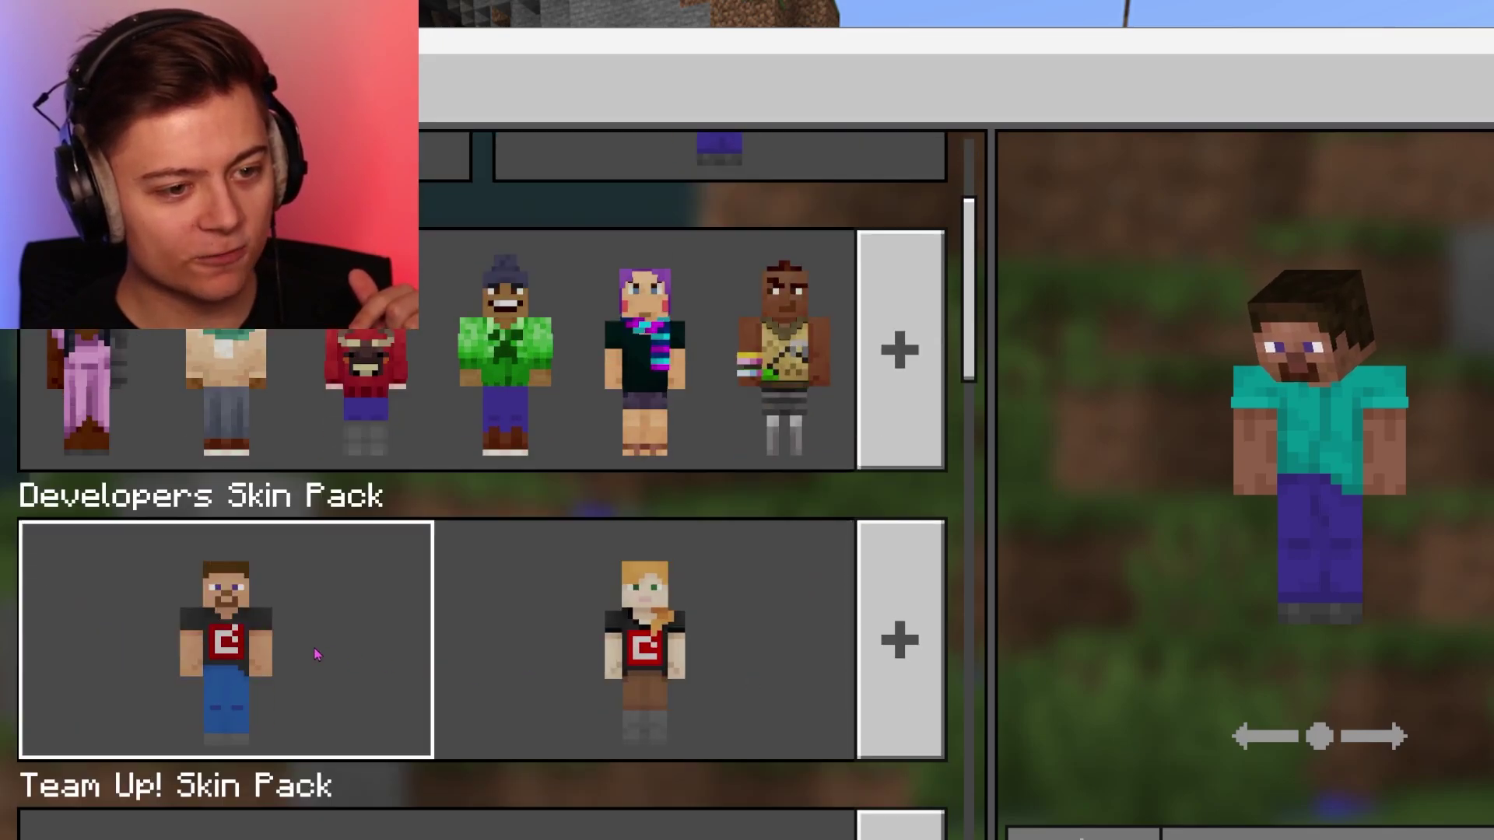
scroll(559, 689, "down", 2)
scroll(559, 689, "down", 3)
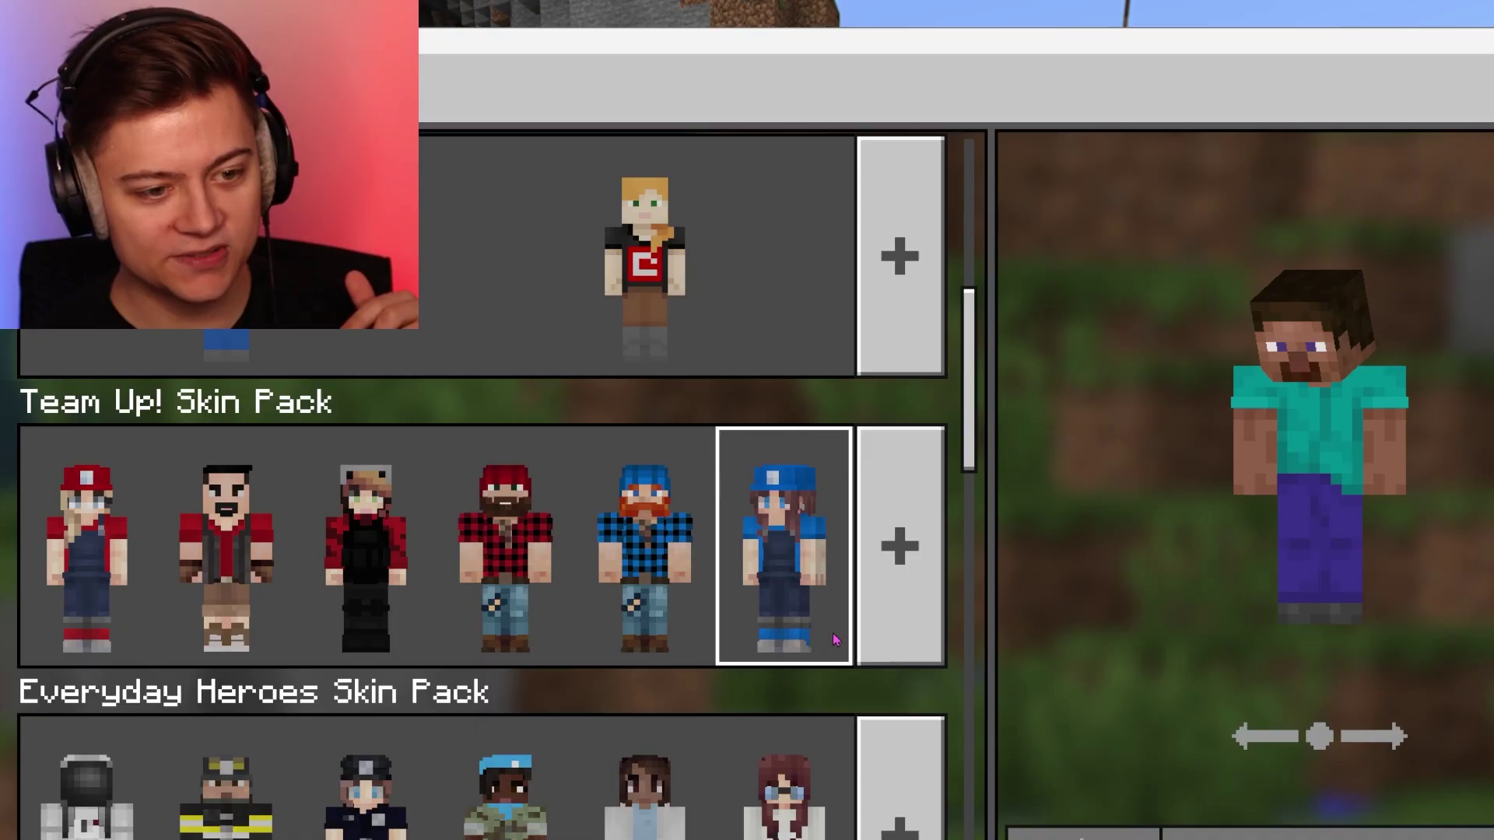
scroll(840, 639, "down", 3)
left_click(48, 336)
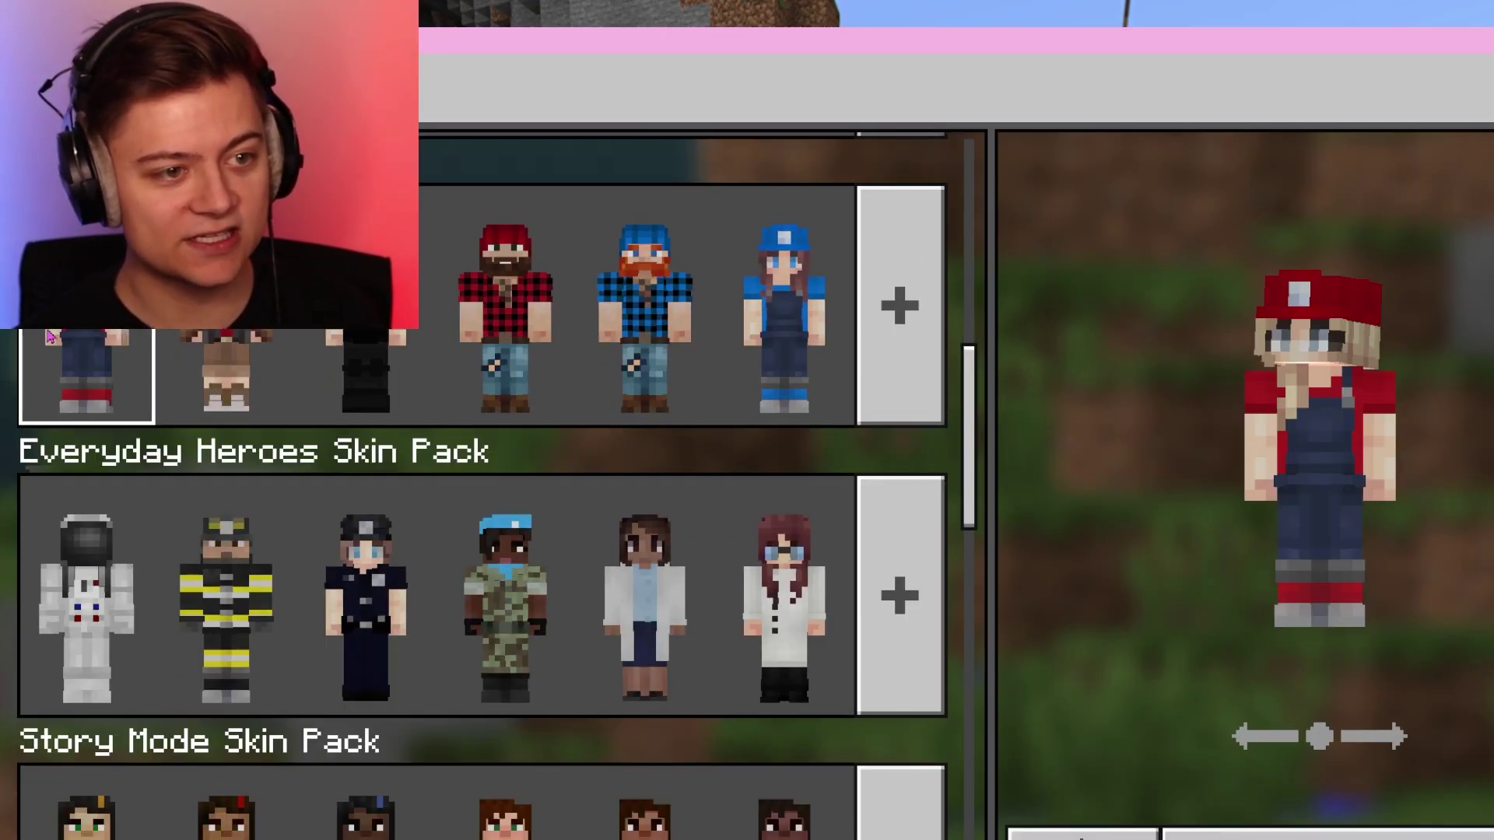
left_click_drag(1277, 445, 1344, 445)
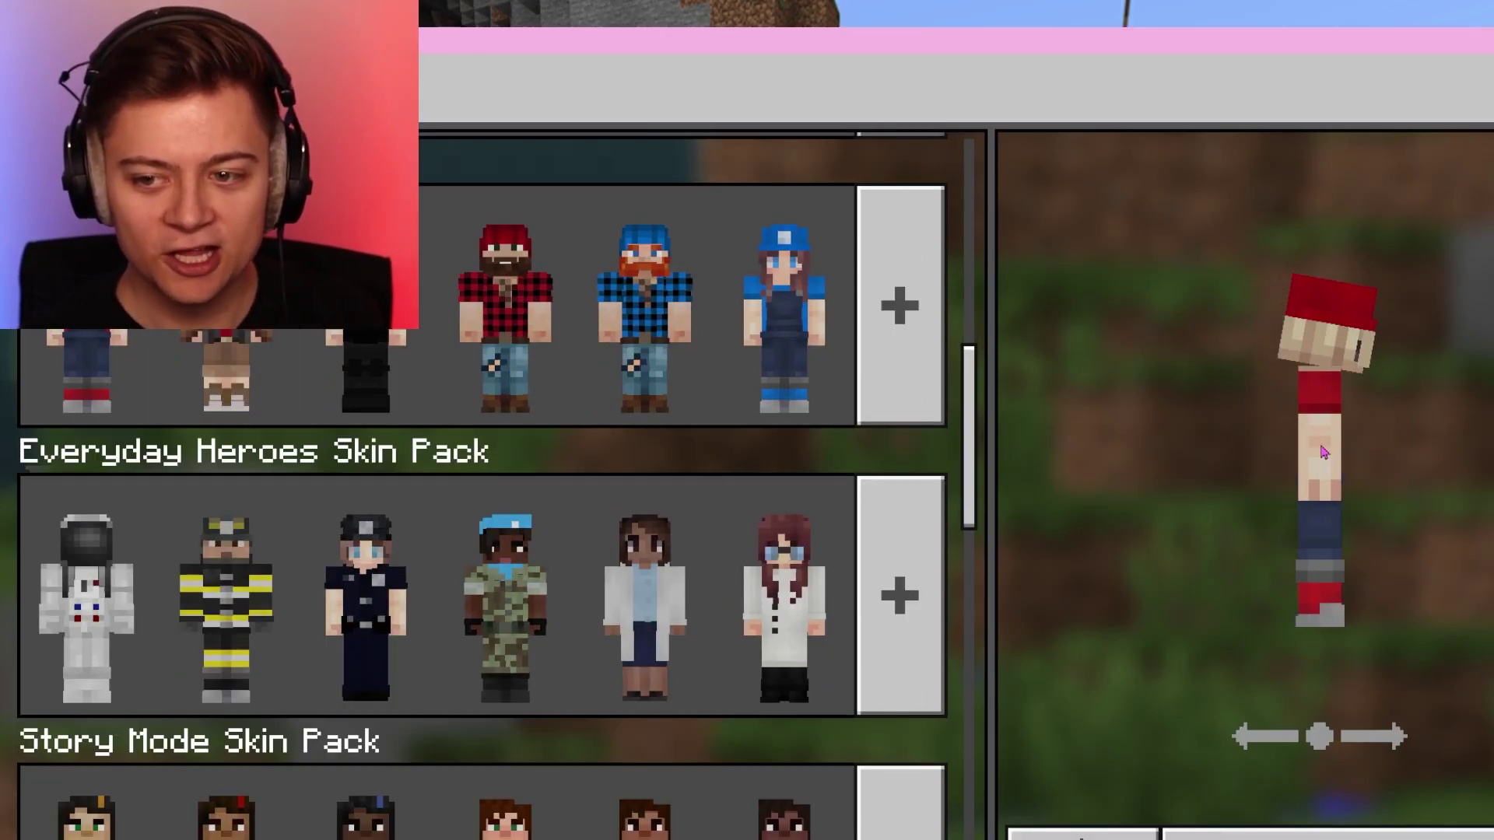
key("Escape")
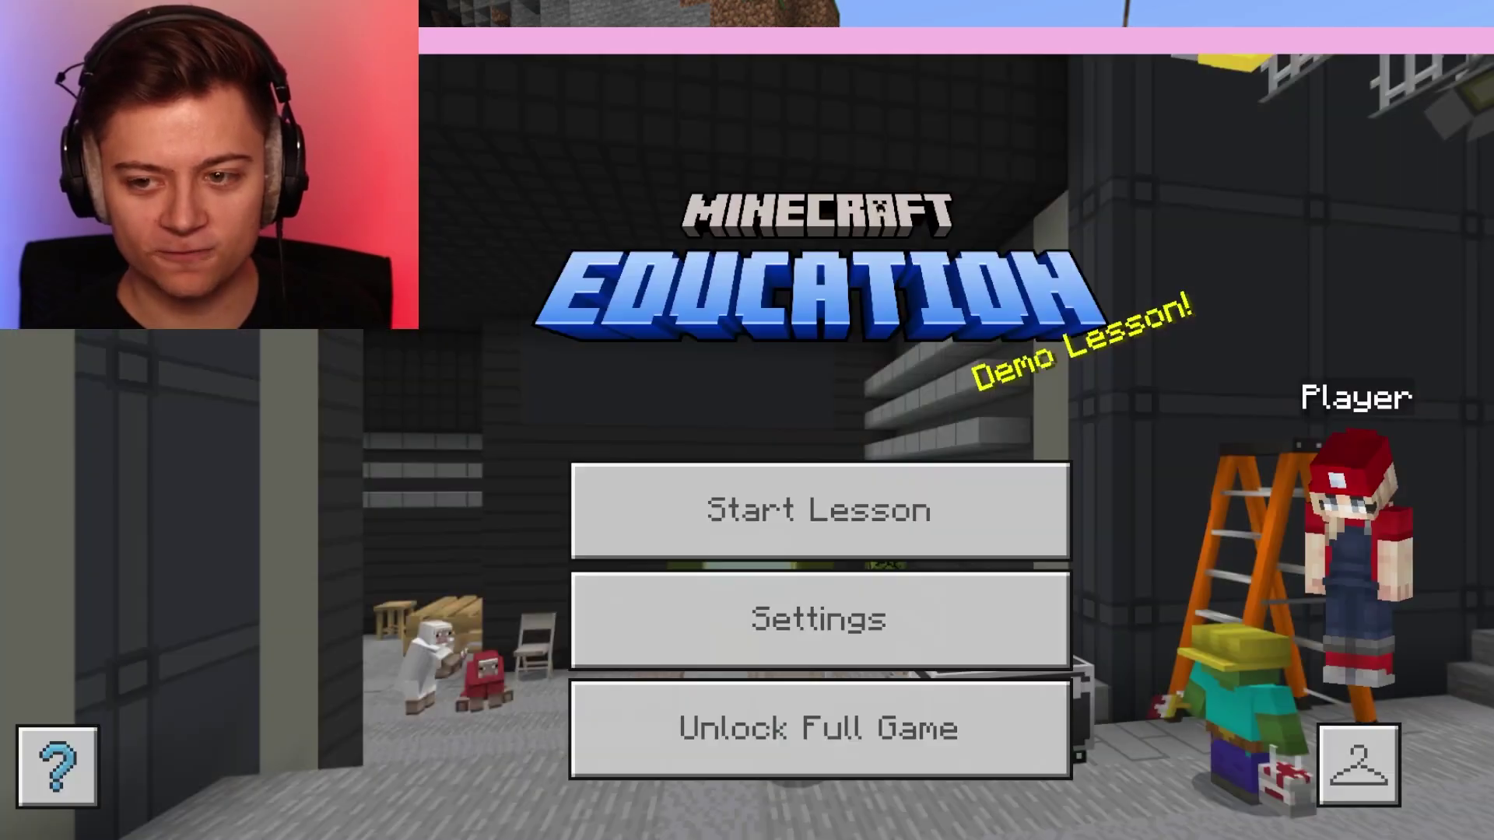
- Reopen the dressing room and browse packs such as Everyday Heroes and Halloween Costume
left_click(1323, 754)
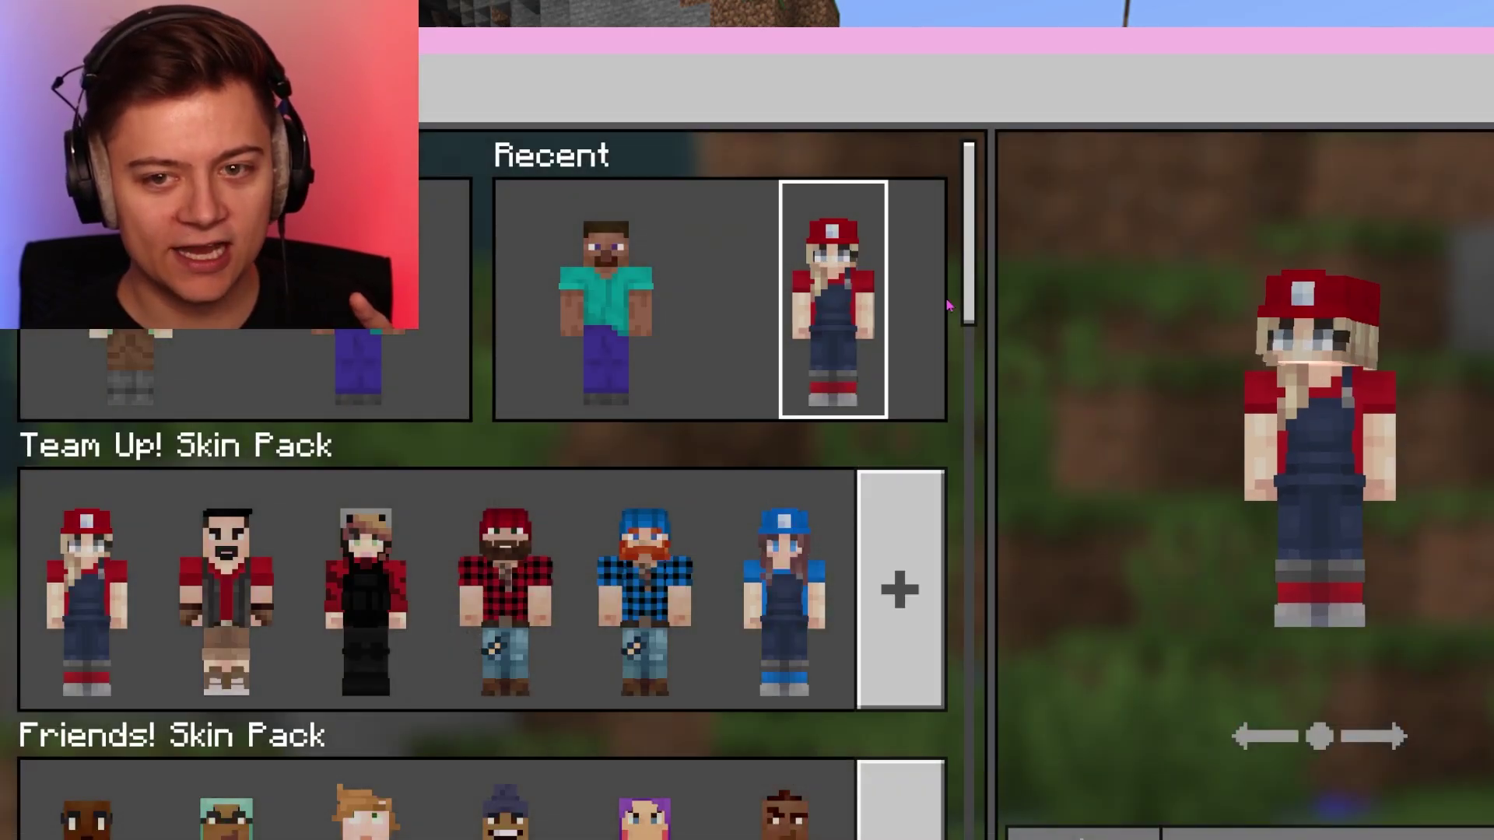
scroll(1002, 483, "down", 10)
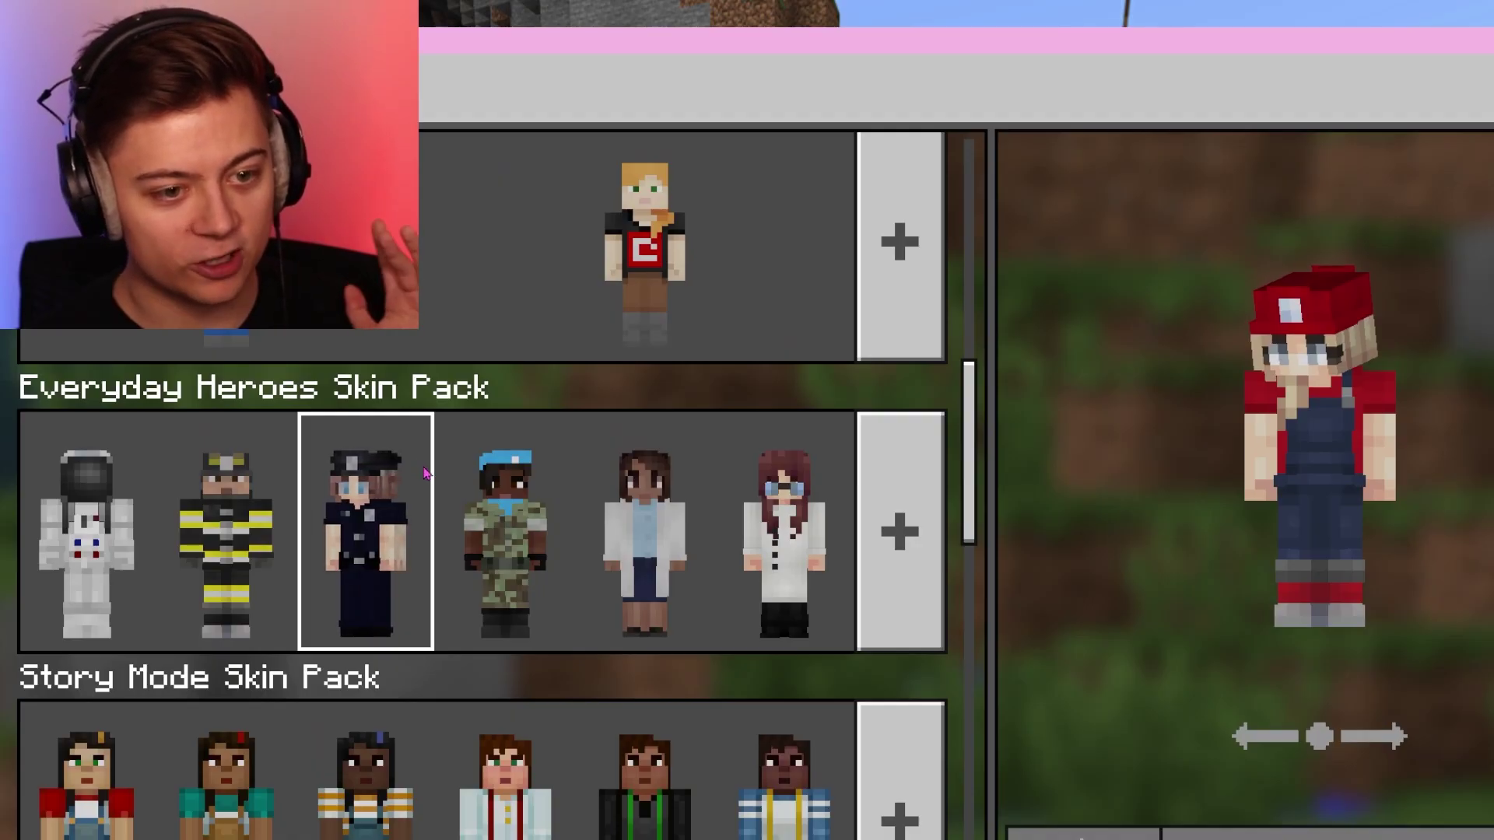
scroll(425, 471, "down", 3)
scroll(498, 467, "down", 2)
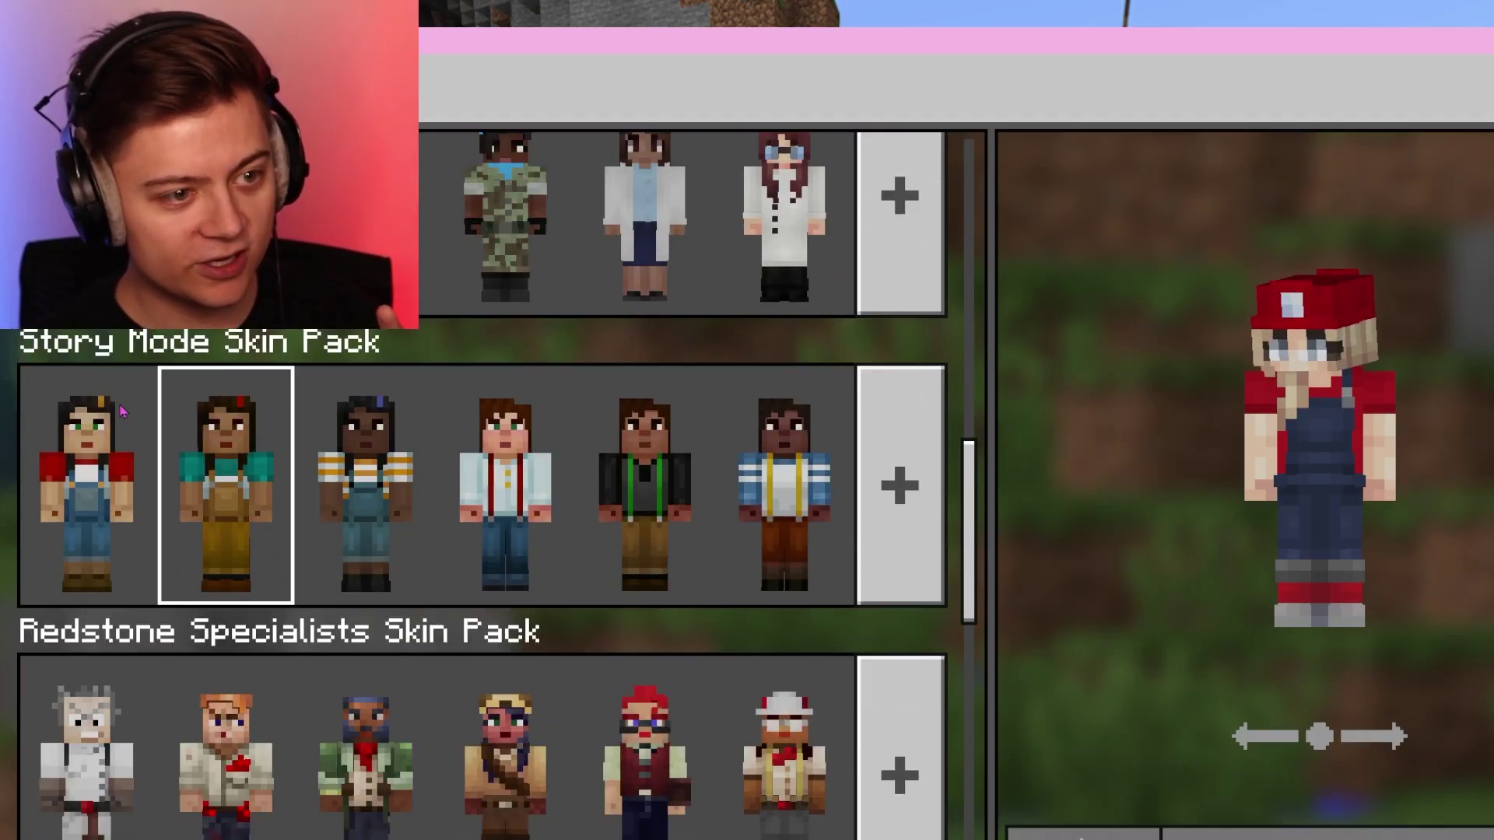
scroll(362, 467, "down", 3)
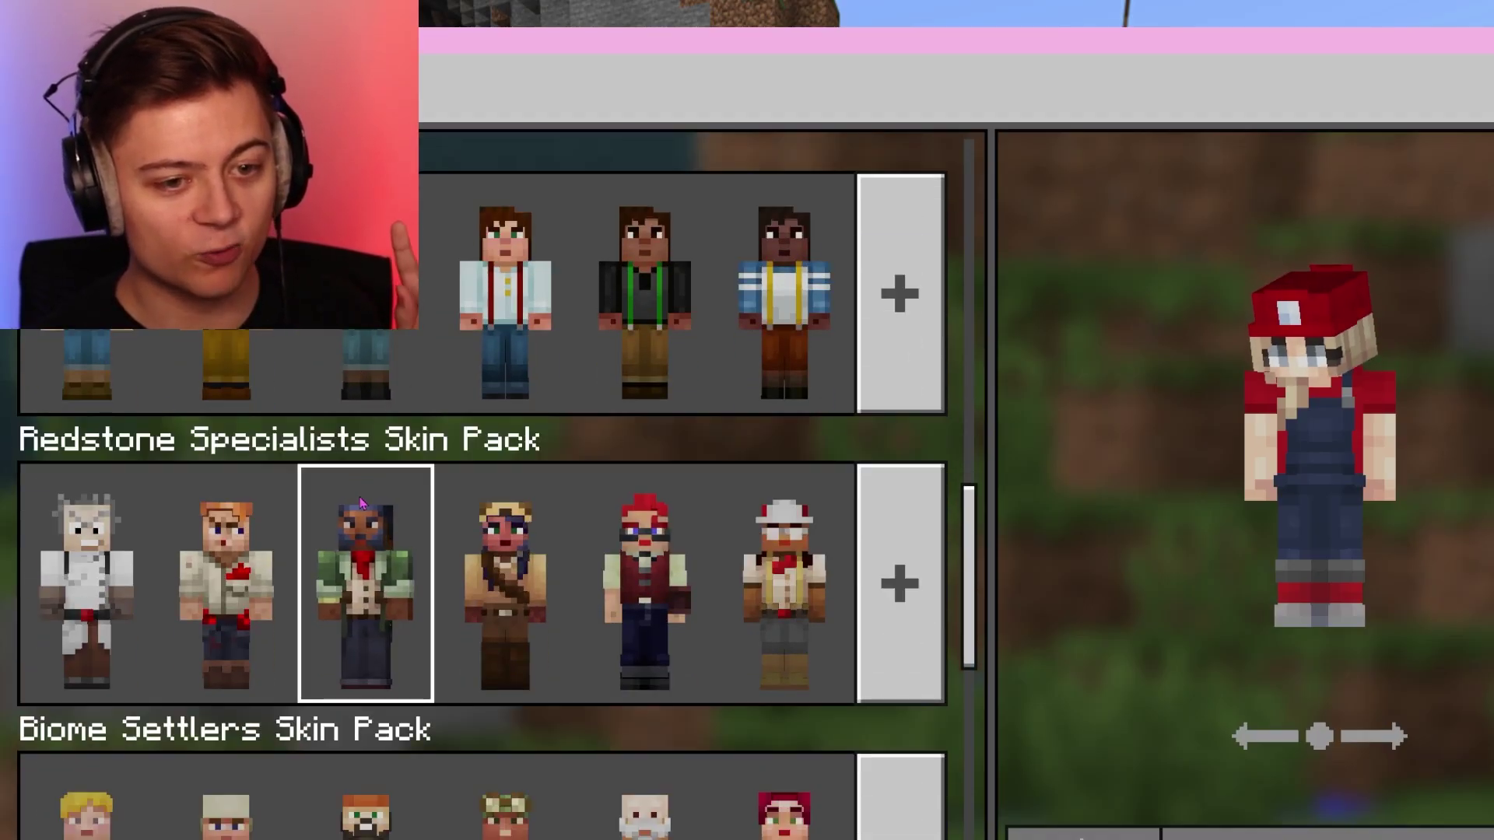
scroll(360, 502, "down", 12)
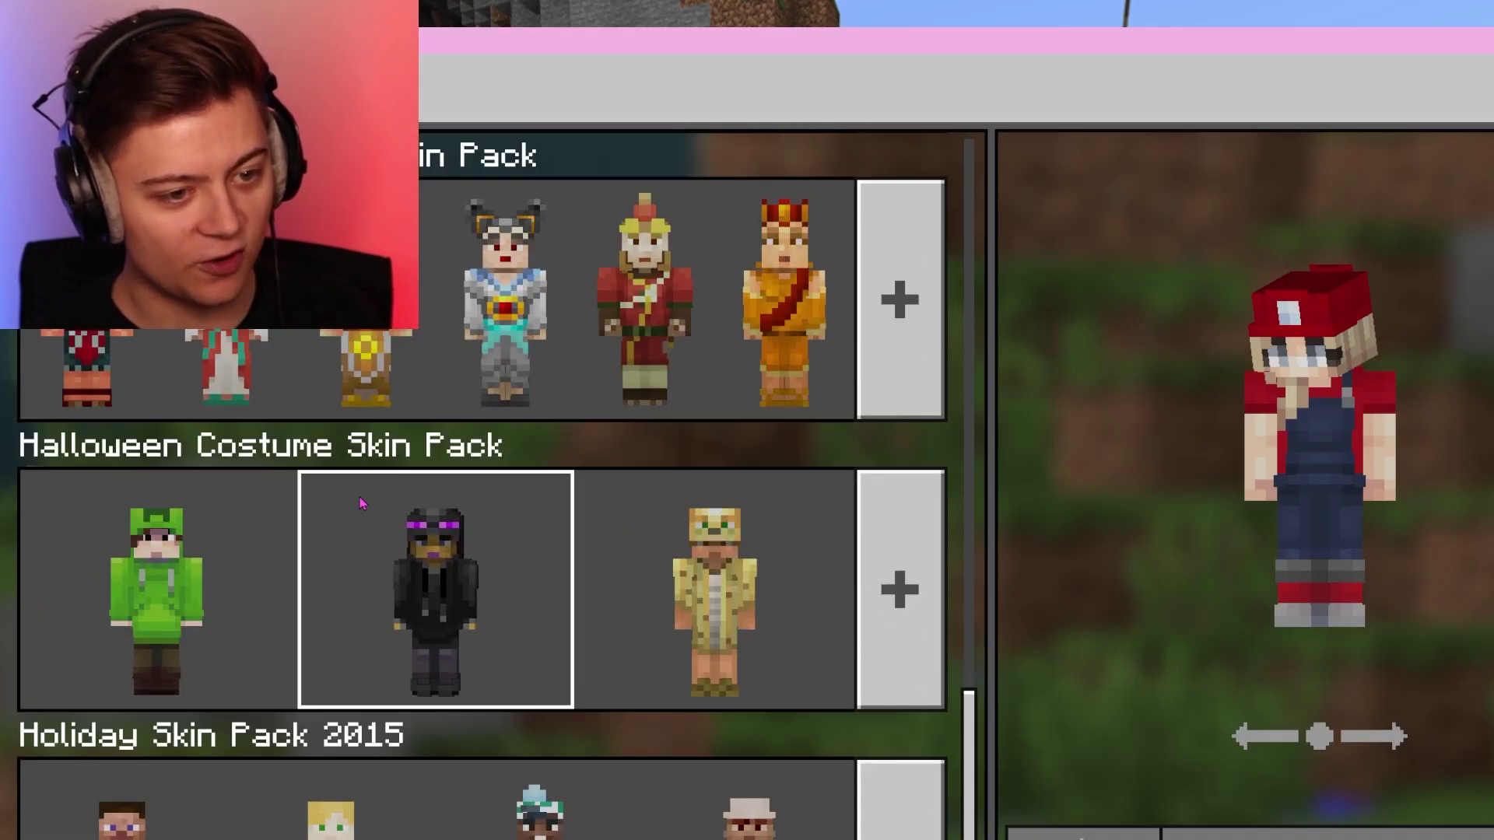
scroll(360, 502, "down", 1)
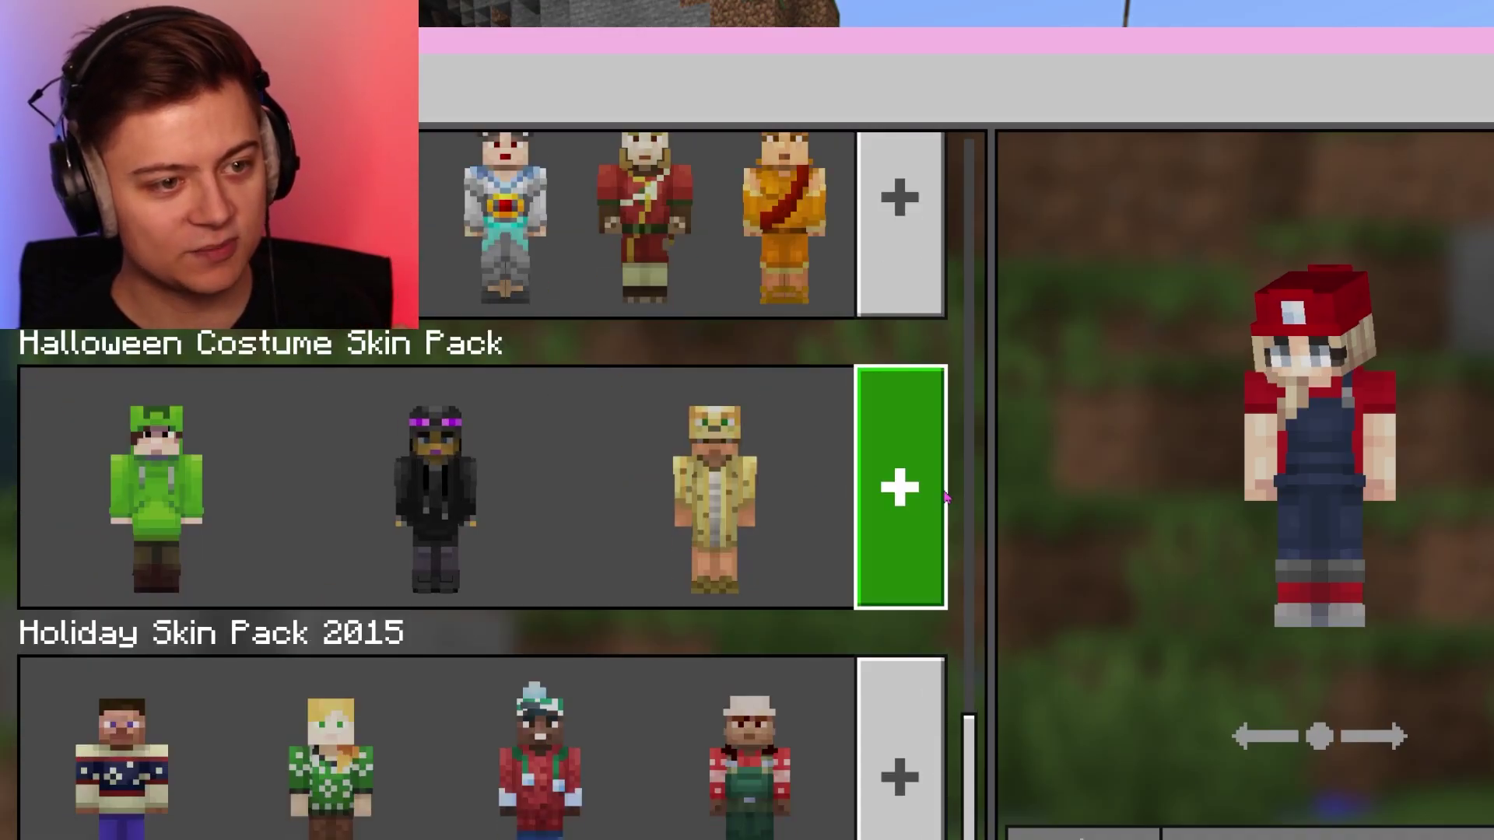